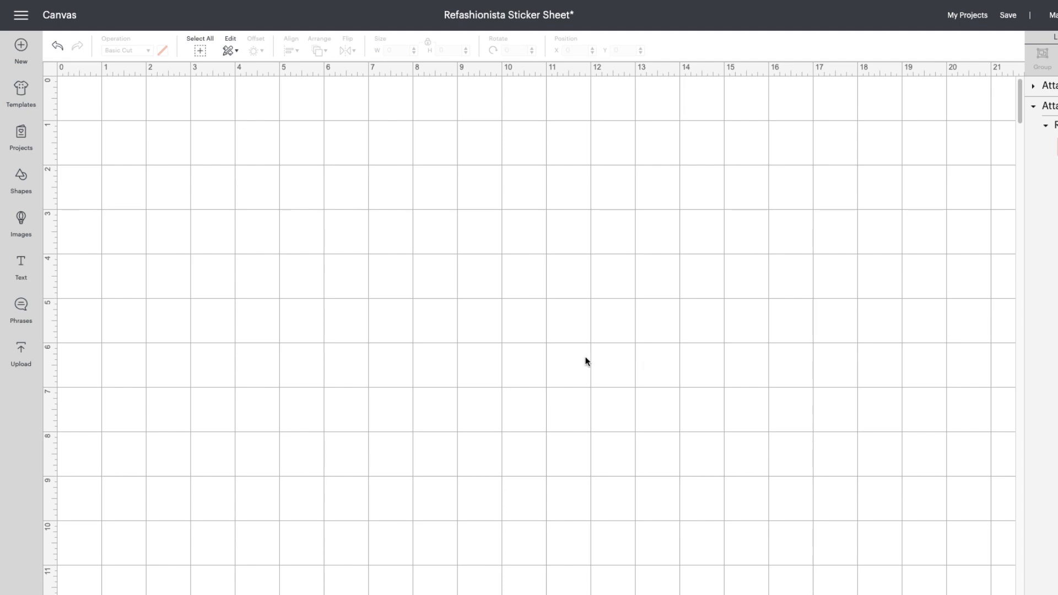
Step: Insert a square with rounded corners, unlock its proportions, and size it 4.625" wide by 6.75" high
{"action": "left_click", "coordinate": [28, 183]}
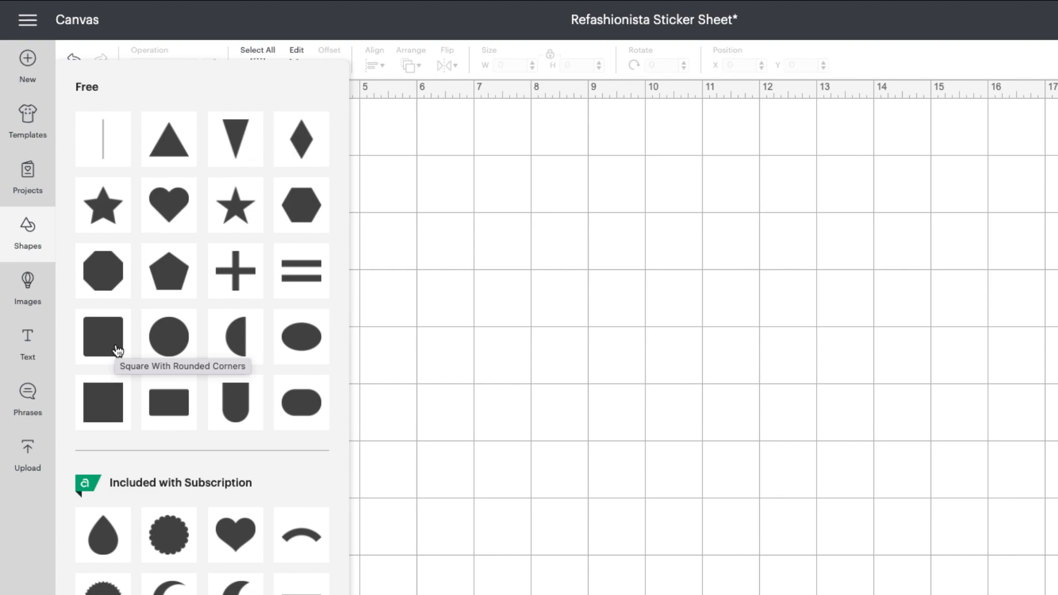
{"action": "left_click", "coordinate": [117, 349]}
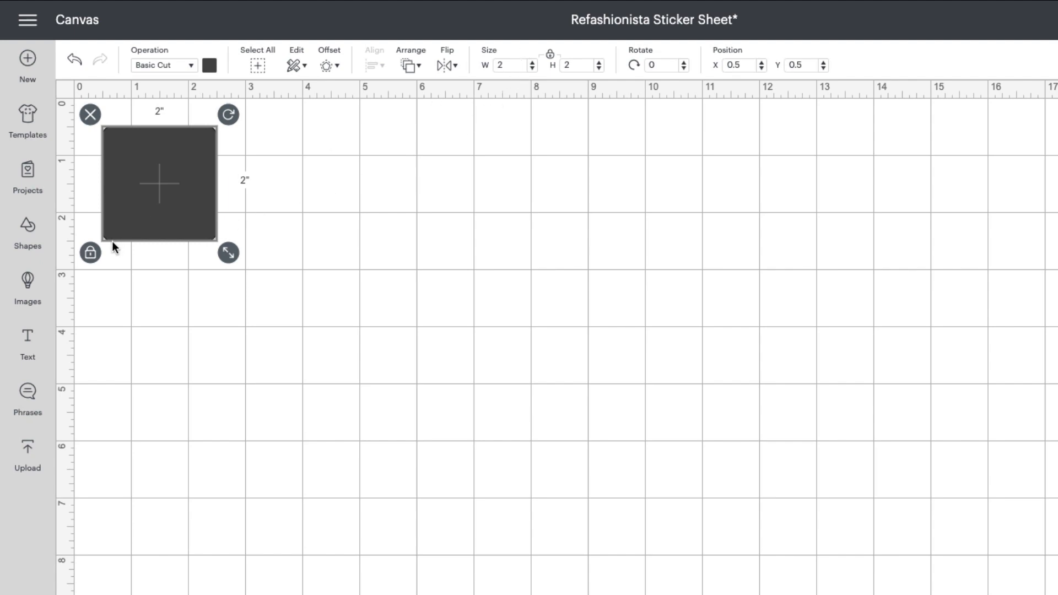
{"action": "left_click", "coordinate": [89, 257]}
{"action": "left_click", "coordinate": [520, 65]}
{"action": "type", "text": "4.625"}
{"action": "left_click", "coordinate": [574, 63]}
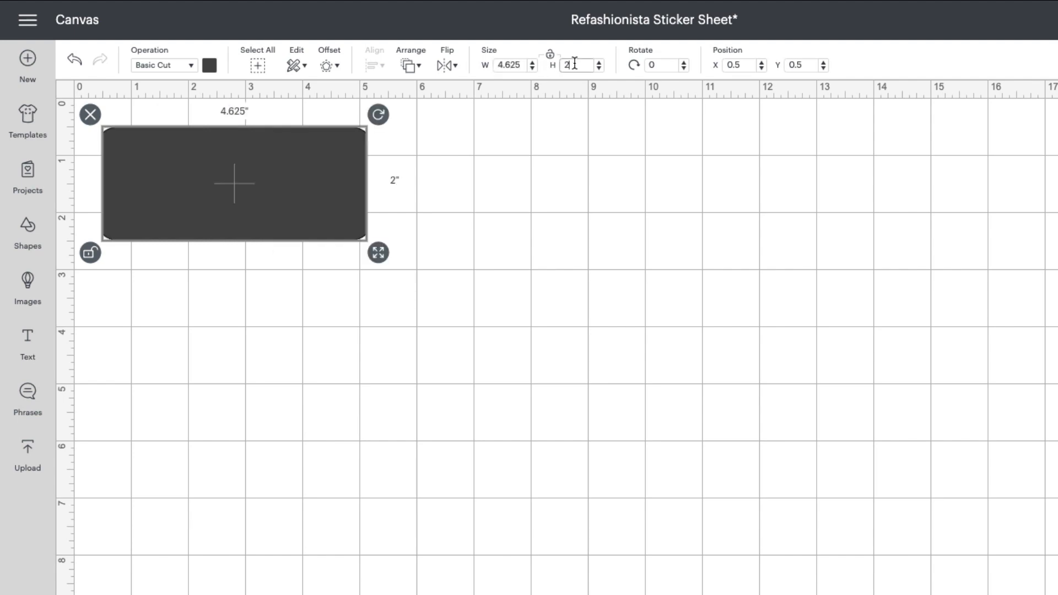
{"action": "key", "text": "BackSpace"}
{"action": "type", "text": "6.75"}
{"action": "left_click", "coordinate": [332, 276]}
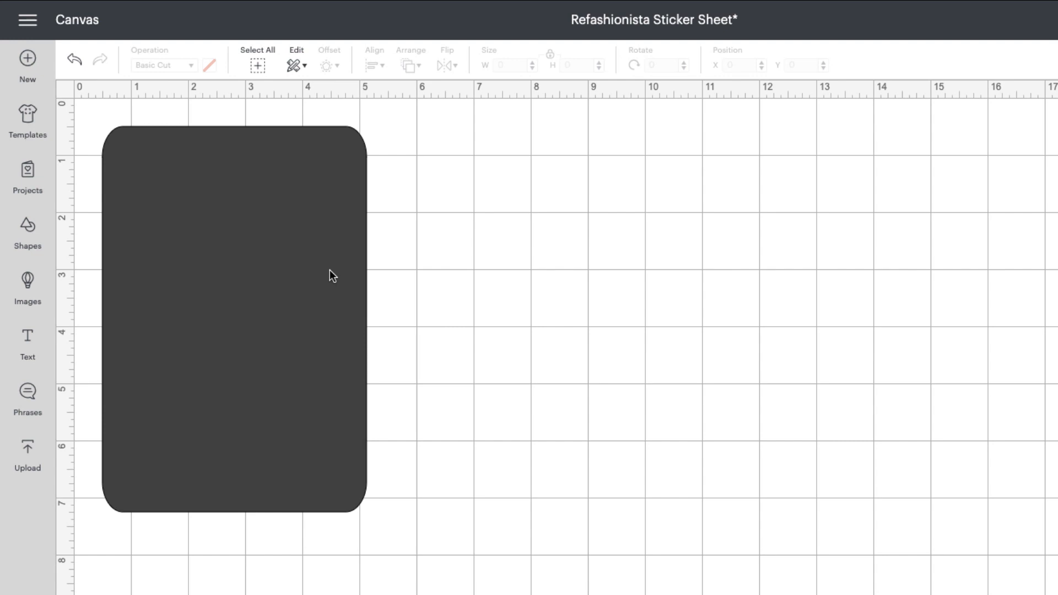
Step: Change the rounded rectangle's color to the light pink already used among the project's material colors
{"action": "left_click", "coordinate": [298, 197]}
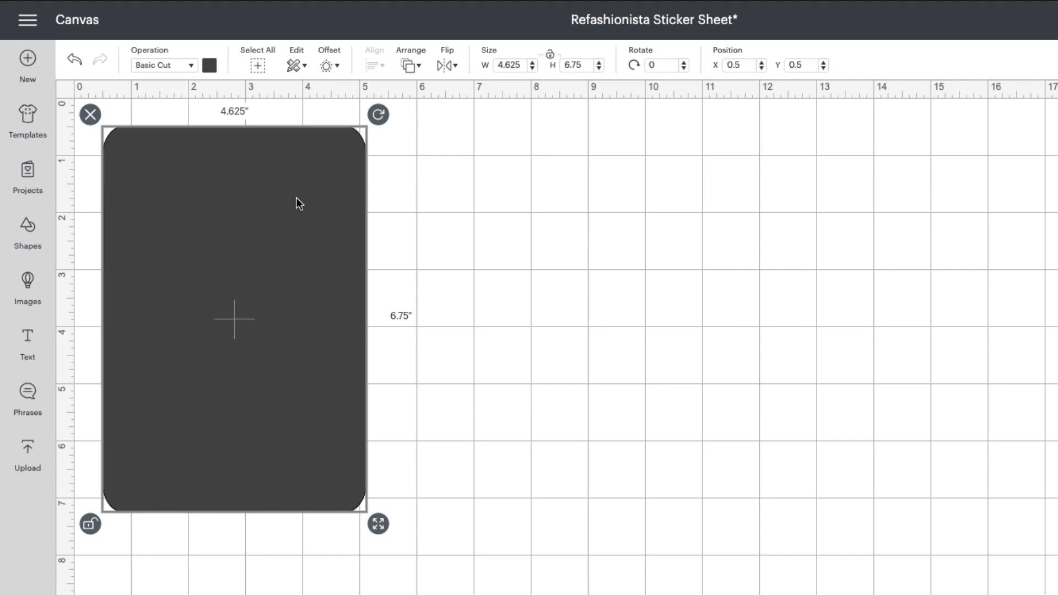
{"action": "left_click", "coordinate": [210, 65]}
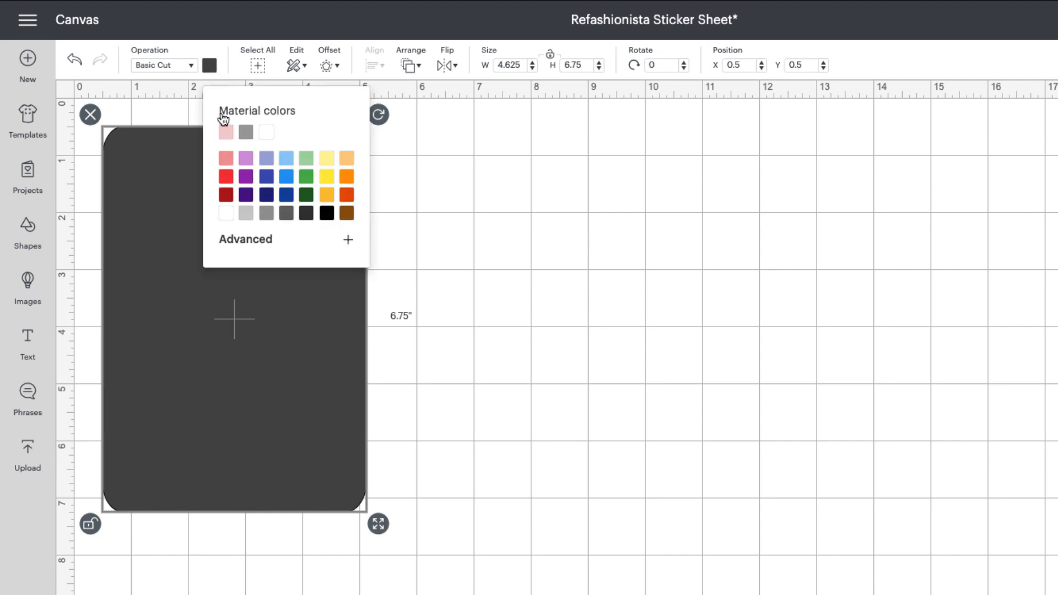
{"action": "left_click", "coordinate": [225, 133]}
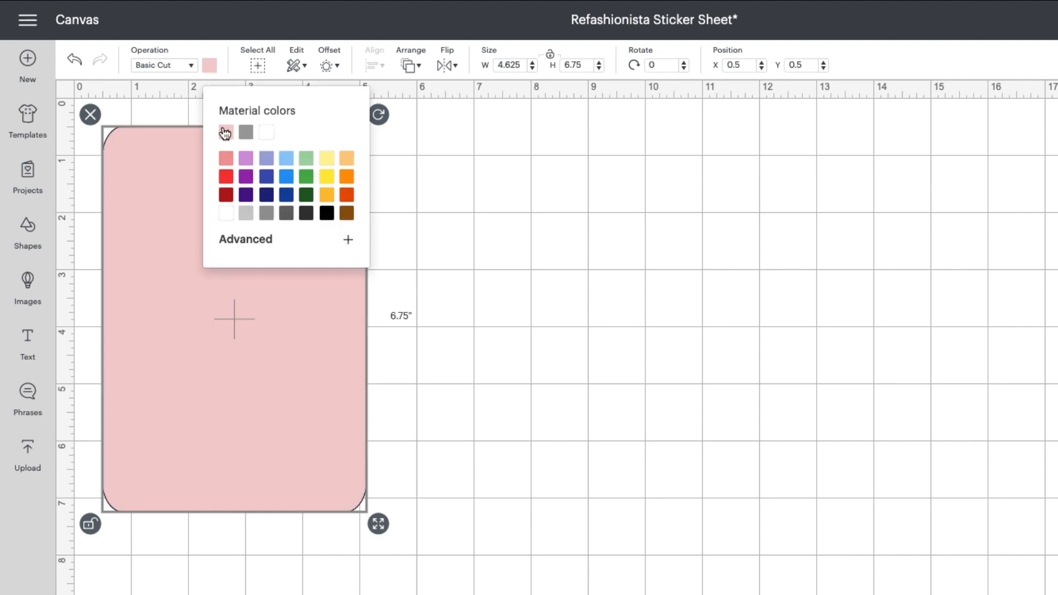
{"action": "left_click", "coordinate": [601, 336]}
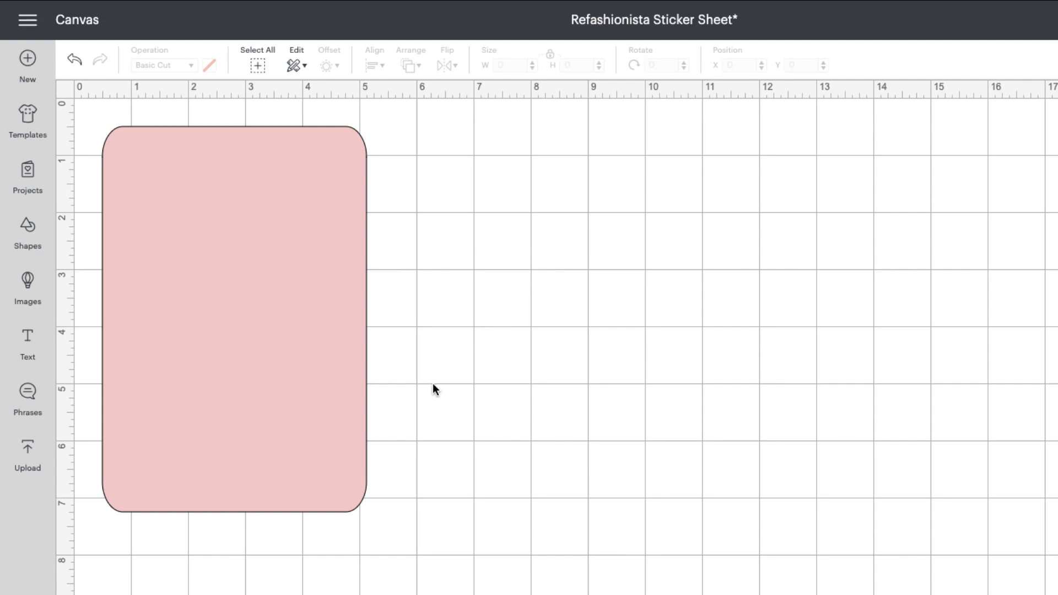
Step: Duplicate the pink rounded rectangle repeatedly until there are eight identical shapes in total
{"action": "left_click", "coordinate": [329, 324]}
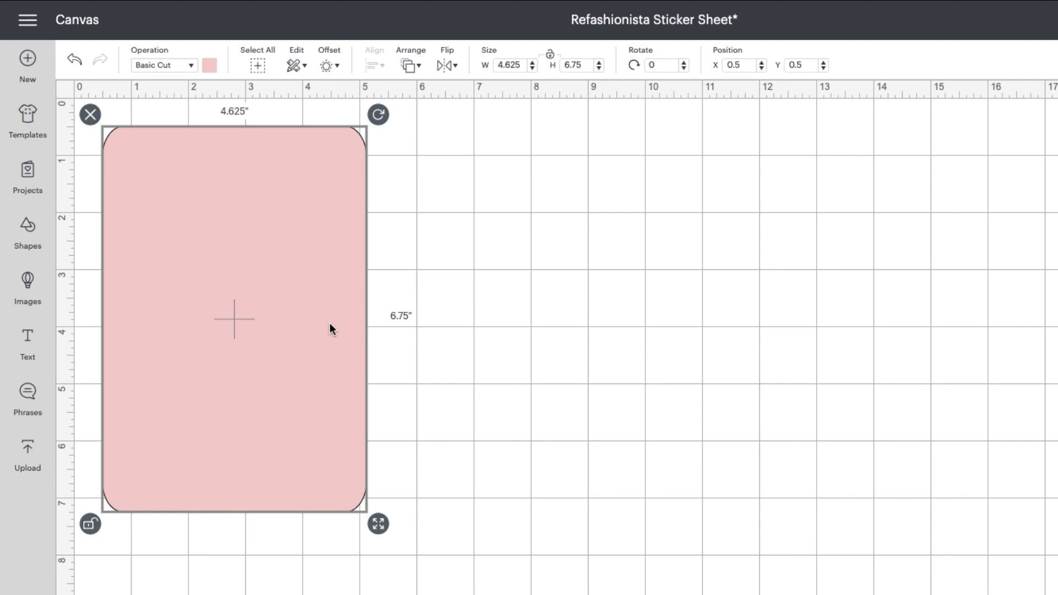
{"action": "left_click", "coordinate": [330, 323]}
{"action": "key", "text": "ctrl+d"}
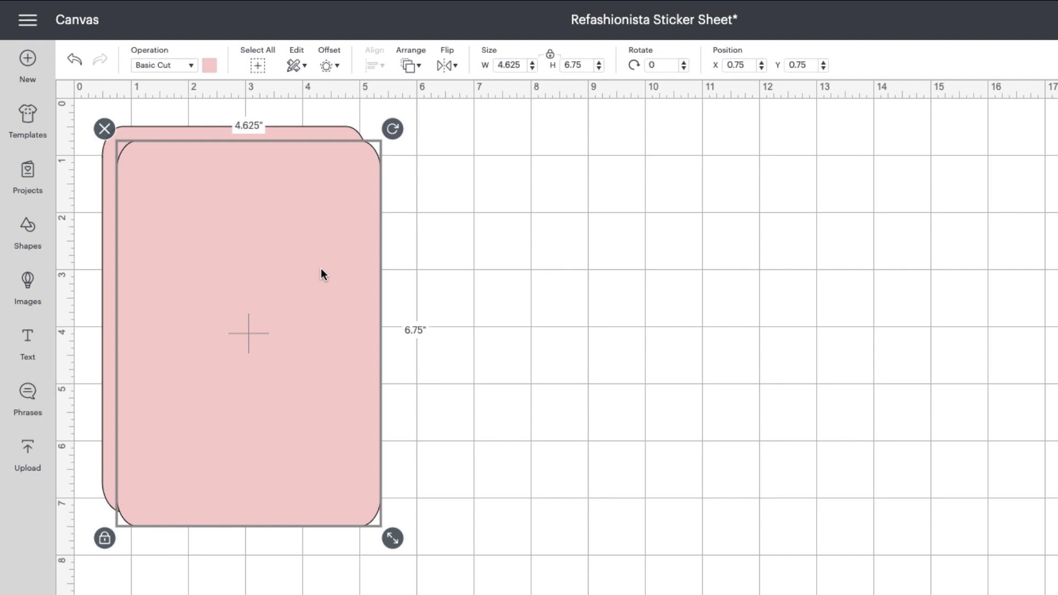
{"action": "key", "text": "ctrl+d"}
{"action": "key", "text": "ctrl+d"}
{"action": "key", "text": "ctrl+d"}
{"action": "key", "text": "ctrl+d"}
{"action": "key", "text": "ctrl+d"}
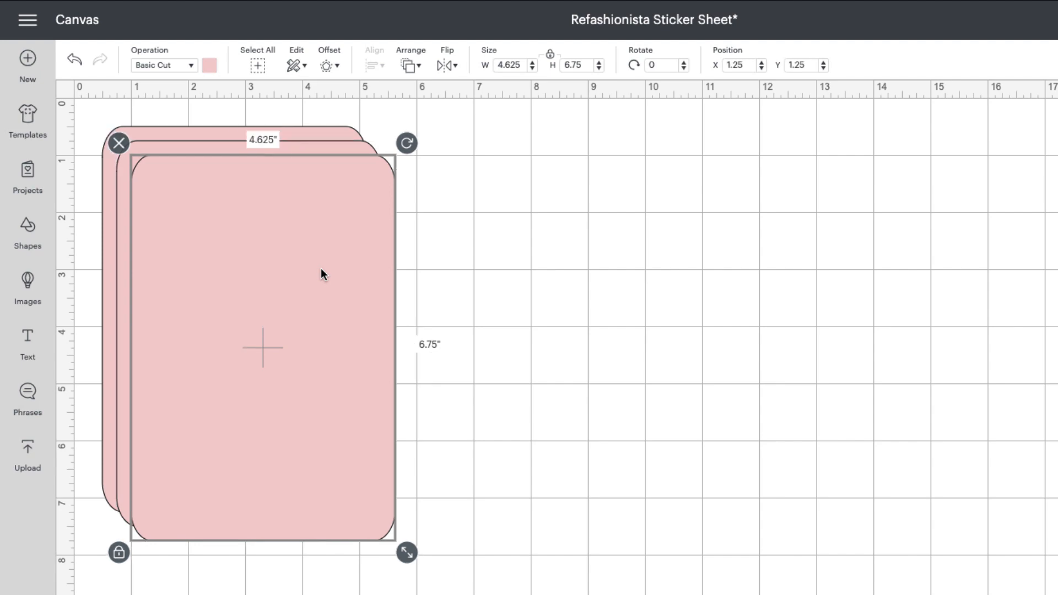
{"action": "key", "text": "ctrl+d"}
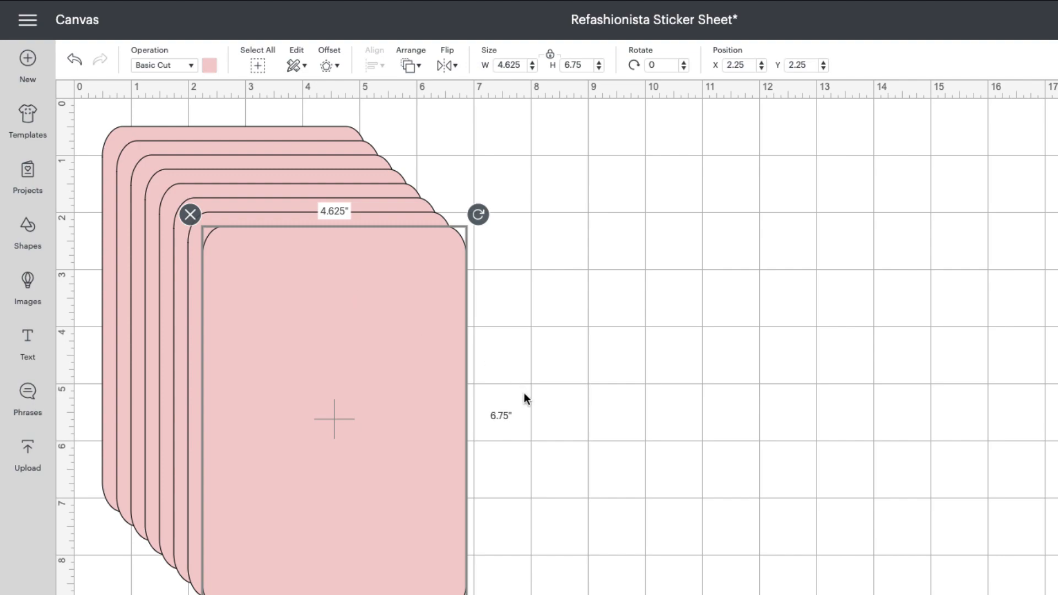
Step: Center all eight pink rectangles on one another and attach them as a single stack
{"action": "left_click_drag", "start_coordinate": [533, 415], "coordinate": [88, 149]}
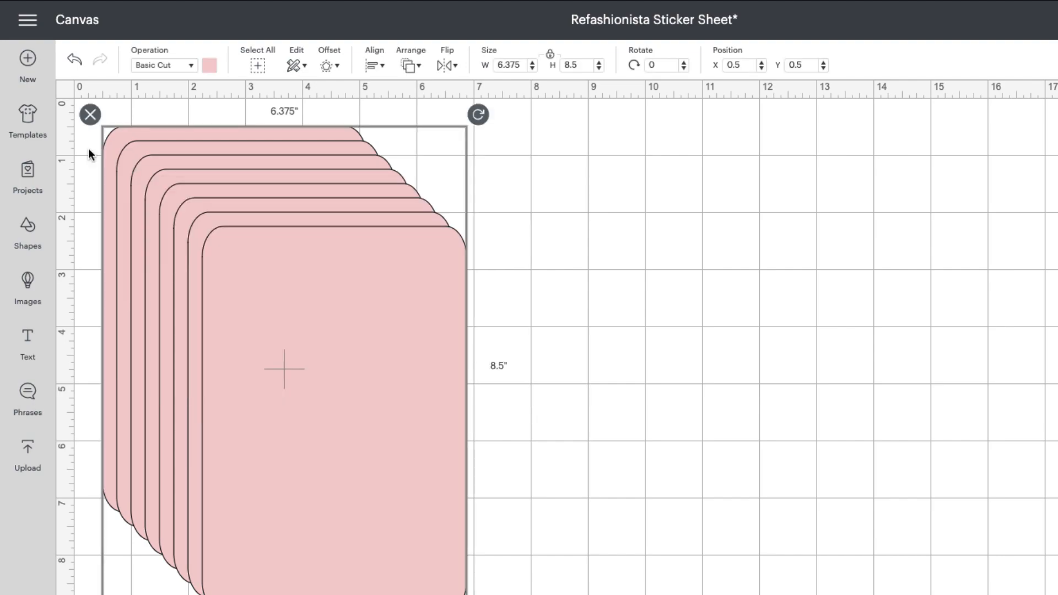
{"action": "left_click", "coordinate": [380, 67]}
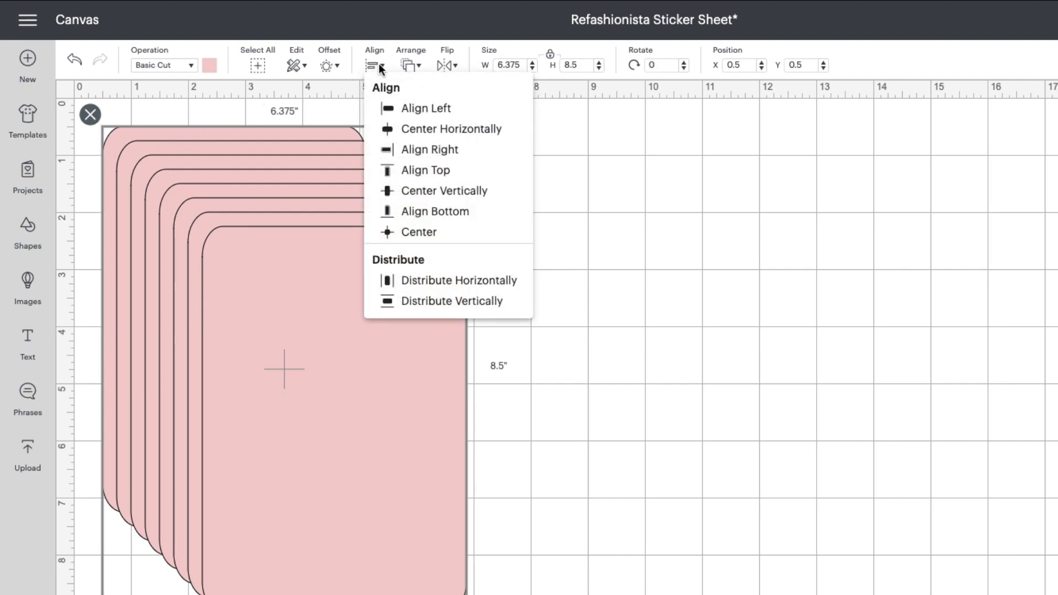
{"action": "left_click", "coordinate": [405, 232]}
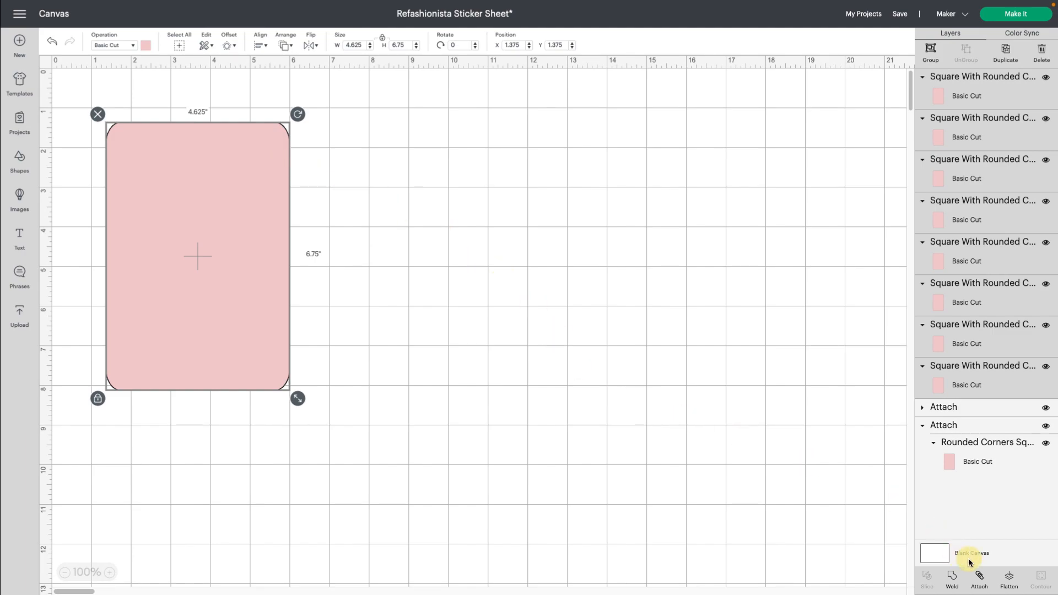
{"action": "left_click", "coordinate": [980, 582]}
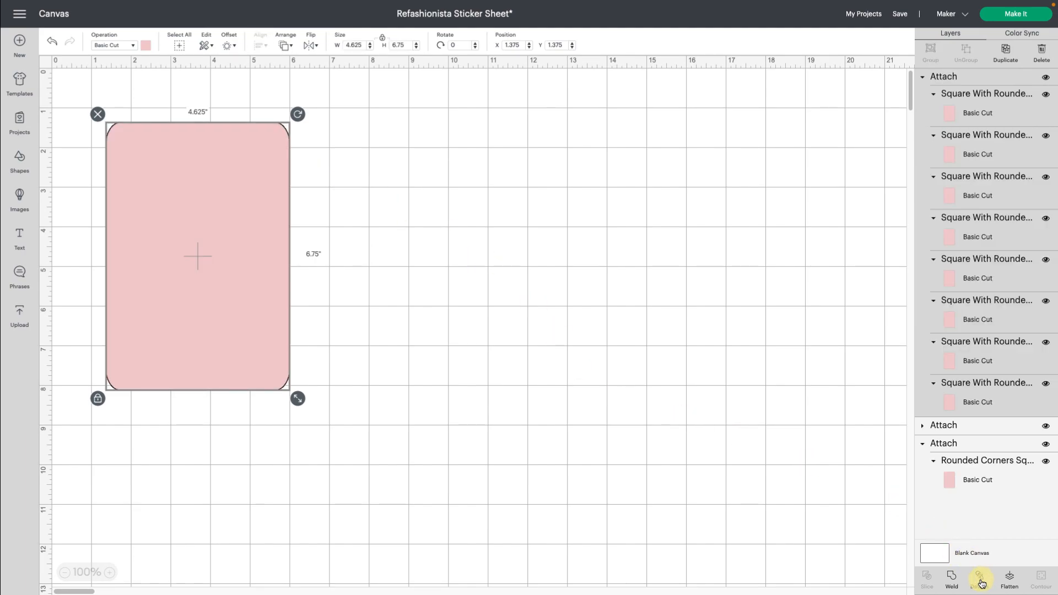
Step: Shift the pink stack slightly up and bring the distant sticker artwork over to sit right beside it
{"action": "left_click", "coordinate": [289, 304]}
{"action": "left_click_drag", "start_coordinate": [269, 300], "coordinate": [276, 277]}
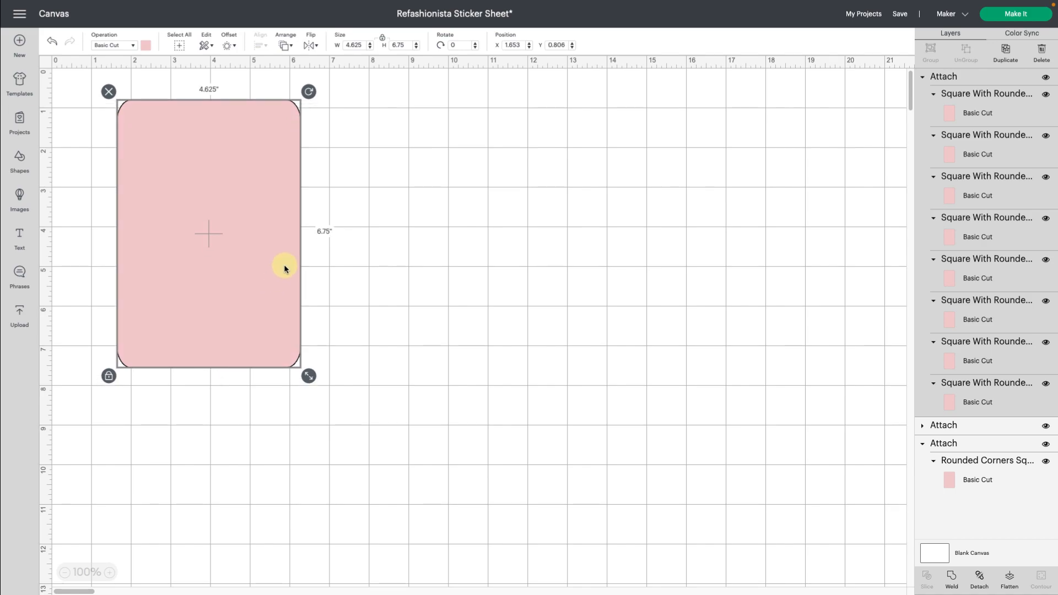
{"action": "scroll", "coordinate": [533, 272], "scroll_direction": "right", "scroll_amount": 10}
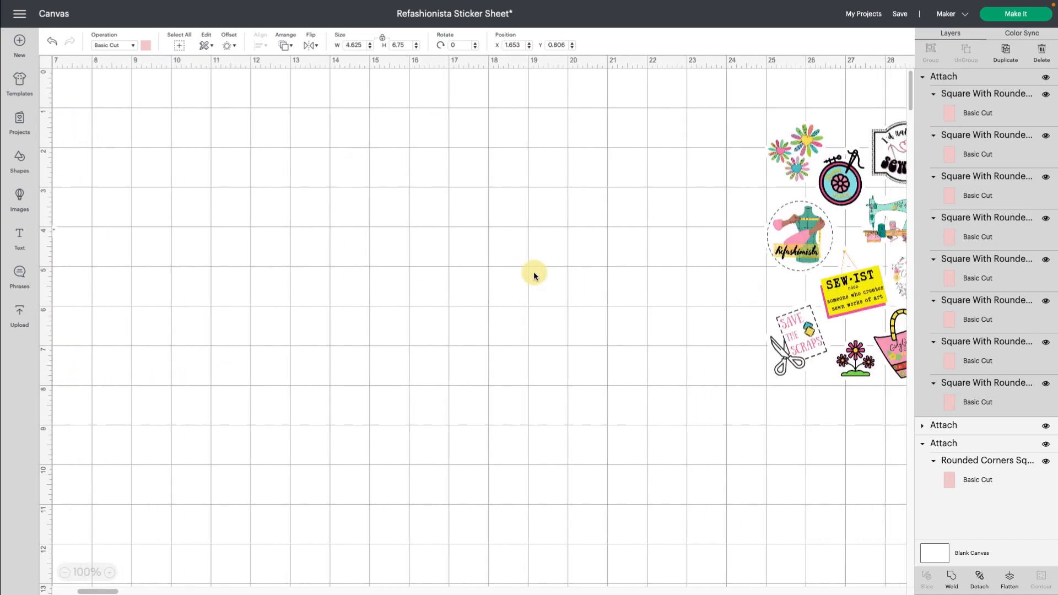
{"action": "left_click", "coordinate": [819, 250]}
{"action": "left_click_drag", "start_coordinate": [820, 250], "coordinate": [323, 249]}
{"action": "scroll", "coordinate": [545, 256], "scroll_direction": "left", "scroll_amount": 10}
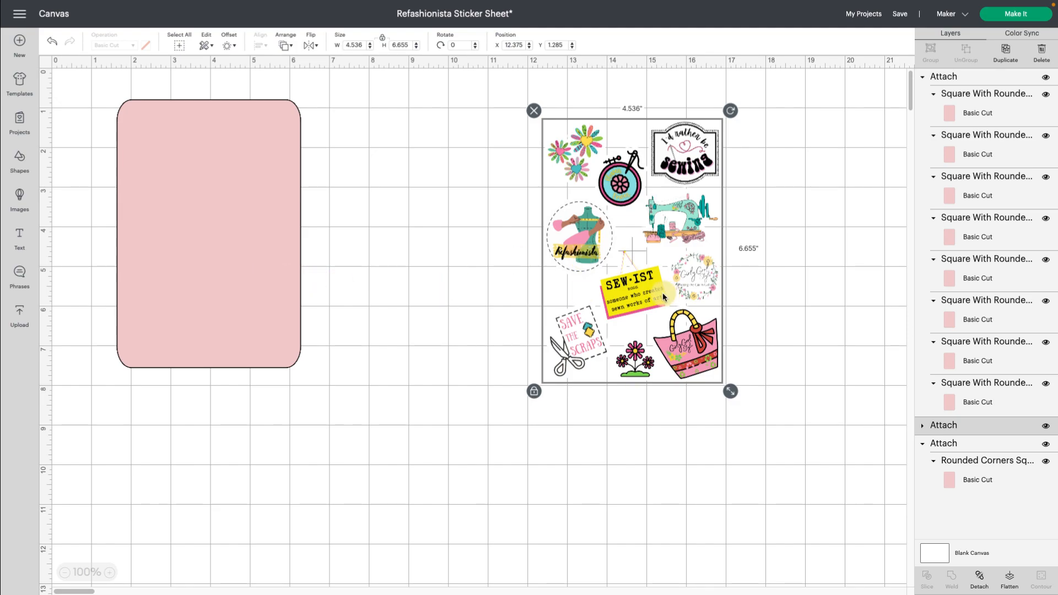
{"action": "scroll", "coordinate": [644, 298], "scroll_direction": "right", "scroll_amount": 1}
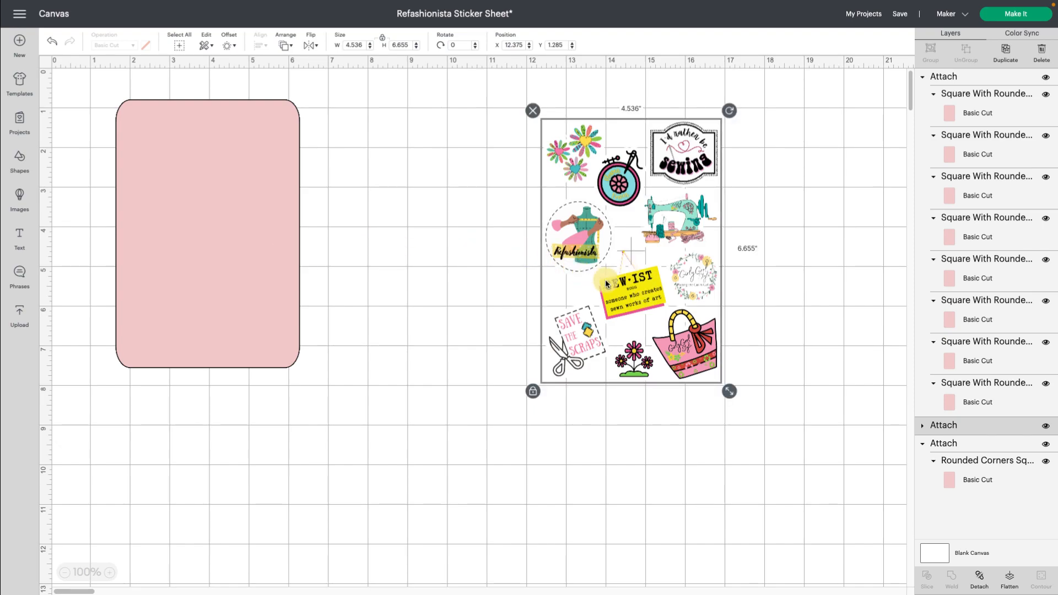
{"action": "left_click_drag", "start_coordinate": [603, 284], "coordinate": [420, 280]}
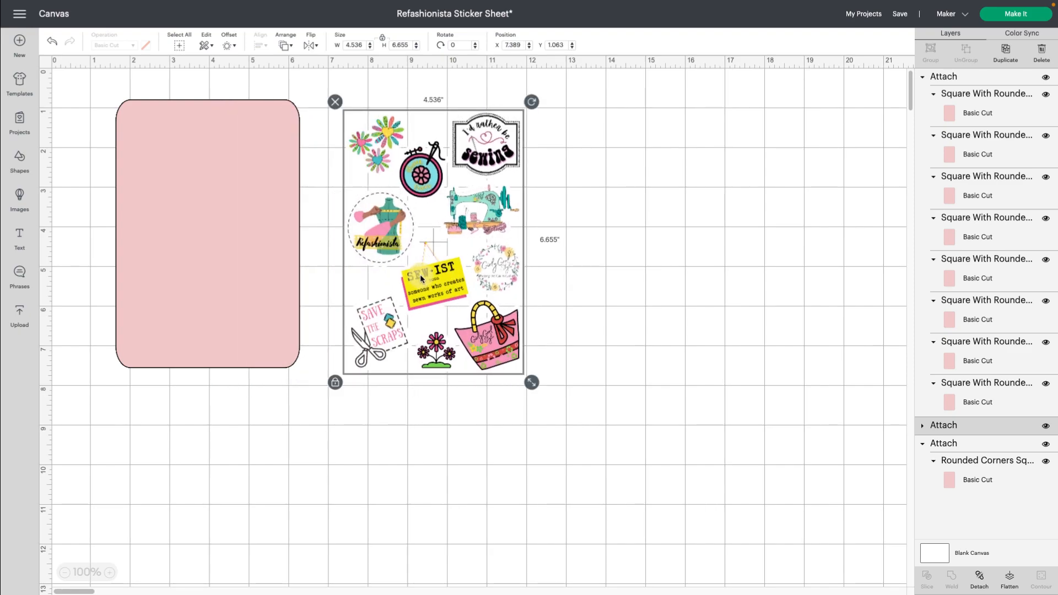
Step: Send the pink stack to the back and position the sticker artwork within its outline
{"action": "left_click", "coordinate": [250, 280]}
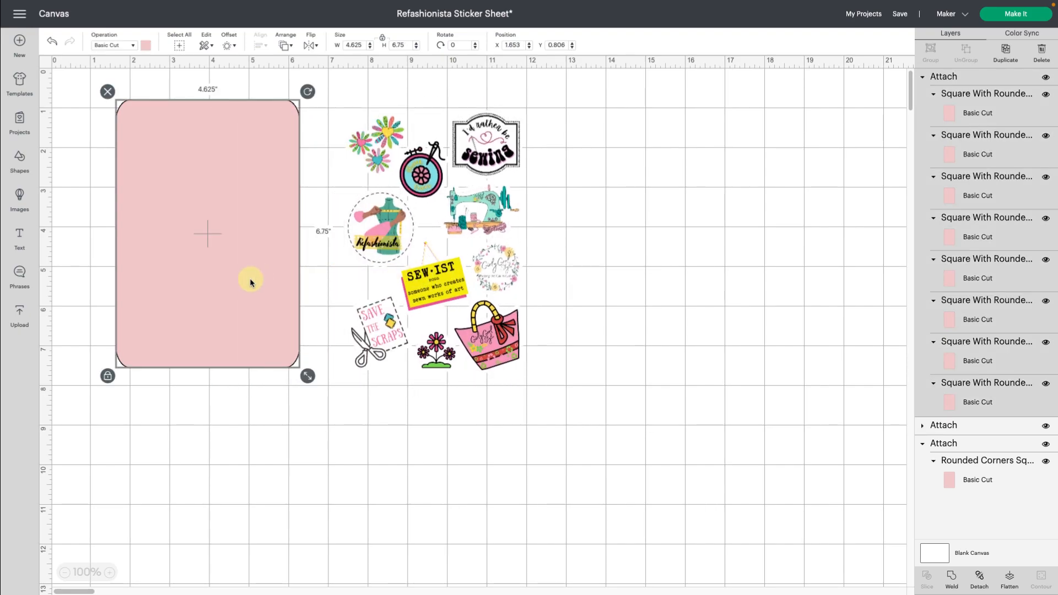
{"action": "left_click", "coordinate": [289, 46]}
{"action": "left_click", "coordinate": [304, 64]}
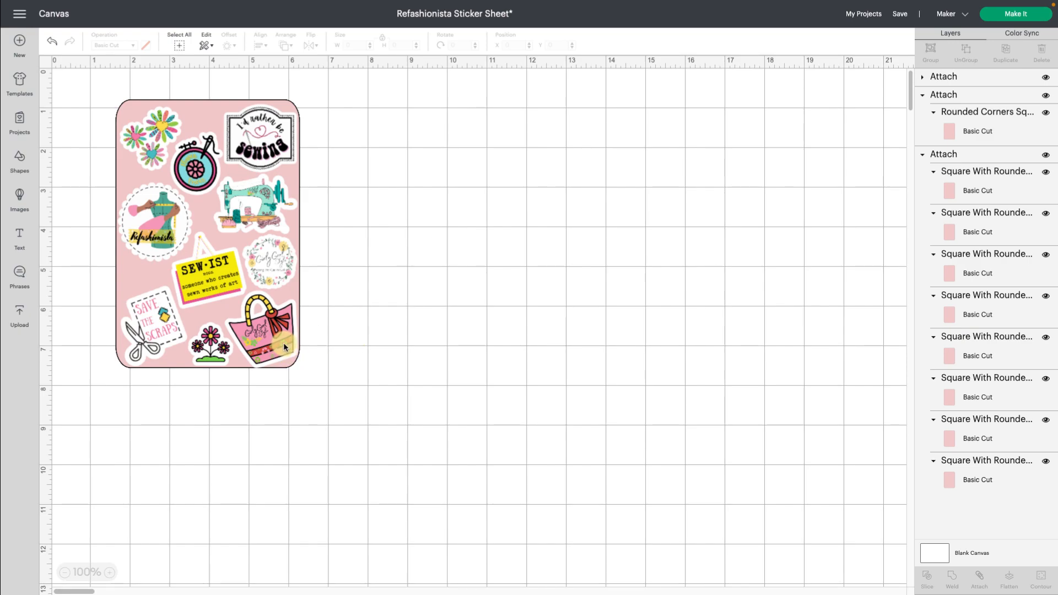
{"action": "left_click_drag", "start_coordinate": [284, 343], "coordinate": [283, 342]}
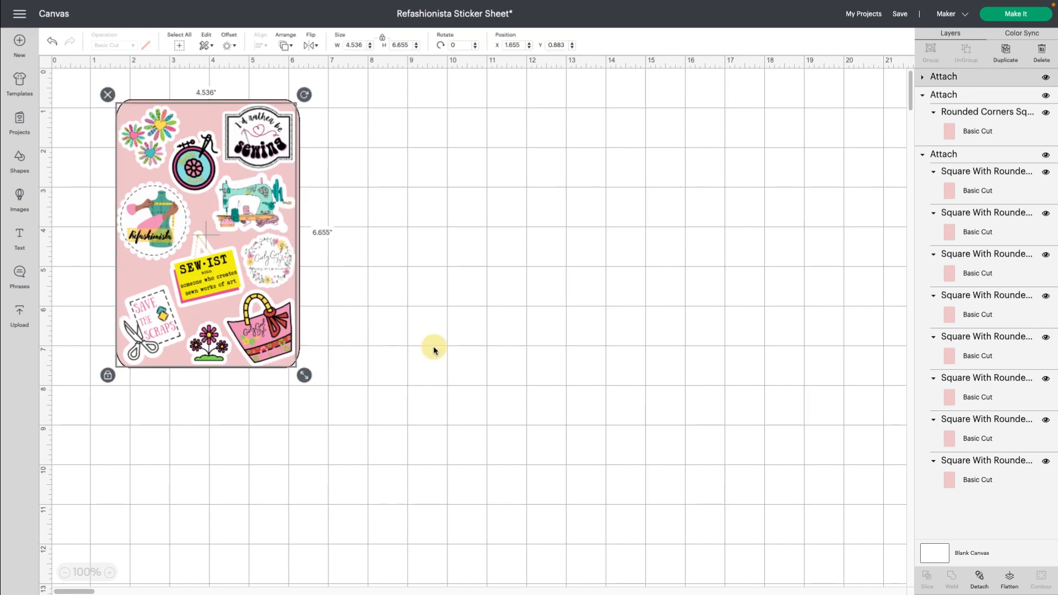
{"action": "left_click", "coordinate": [433, 346]}
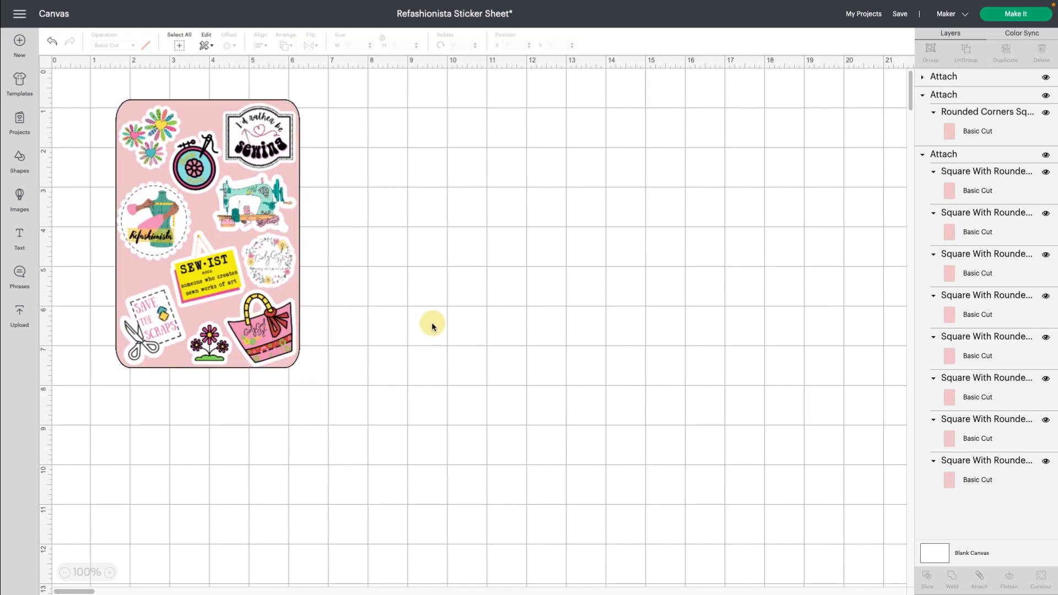
Step: Expand the sticker artwork's attached group to examine its layers, and collapse it again
{"action": "left_click", "coordinate": [277, 342]}
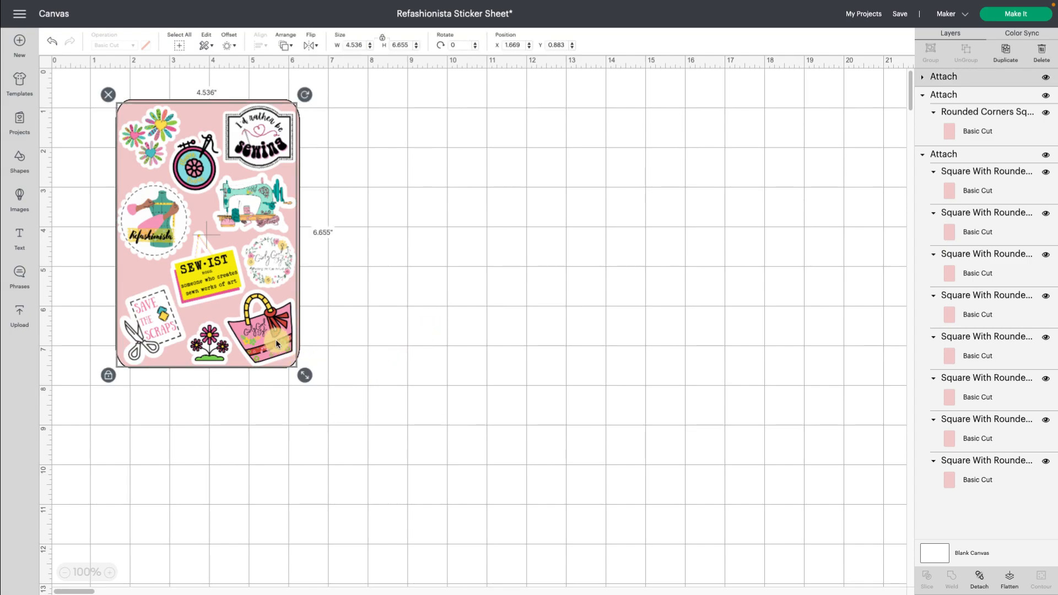
{"action": "left_click", "coordinate": [333, 347]}
{"action": "left_click", "coordinate": [243, 344]}
{"action": "left_click", "coordinate": [924, 78]}
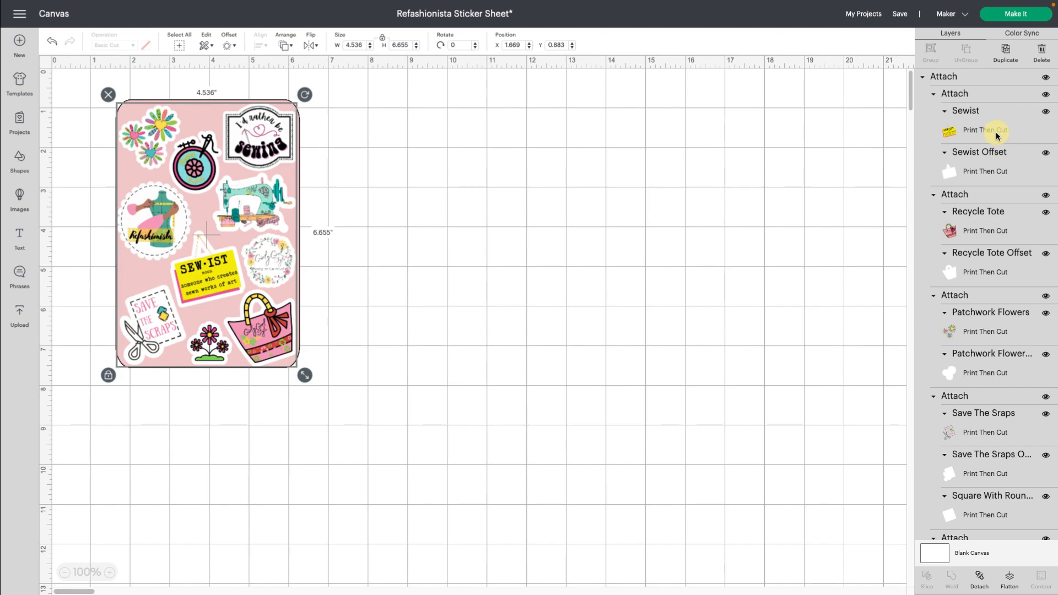
{"action": "left_click", "coordinate": [923, 77]}
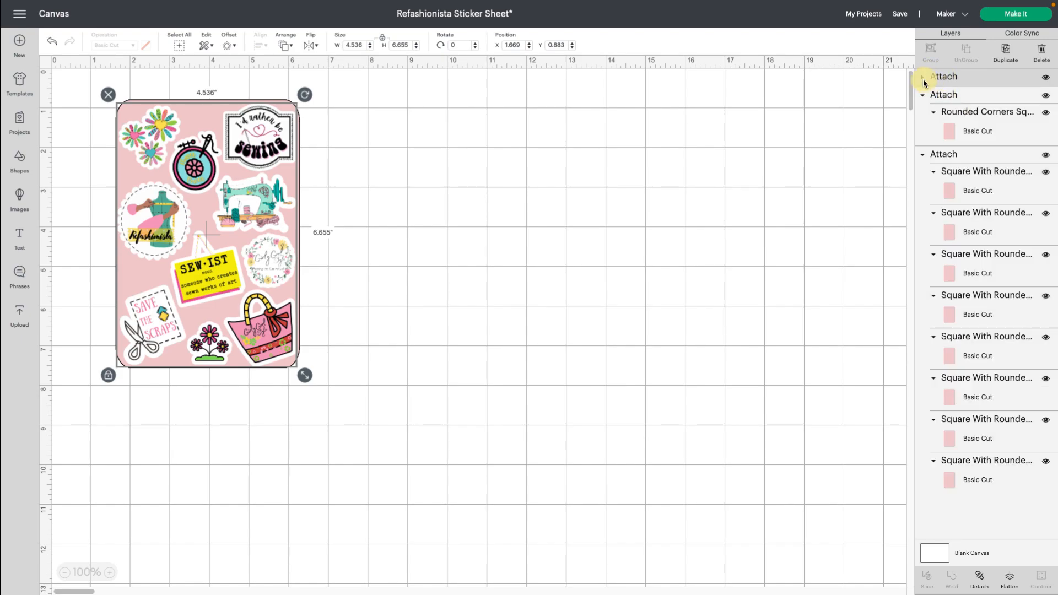
Step: Select the sticker artwork together with the pink stack behind it and attach them
{"action": "left_click", "coordinate": [485, 329]}
{"action": "left_click_drag", "start_coordinate": [329, 367], "coordinate": [113, 107]}
{"action": "left_click", "coordinate": [980, 579]}
{"action": "left_click", "coordinate": [589, 357]}
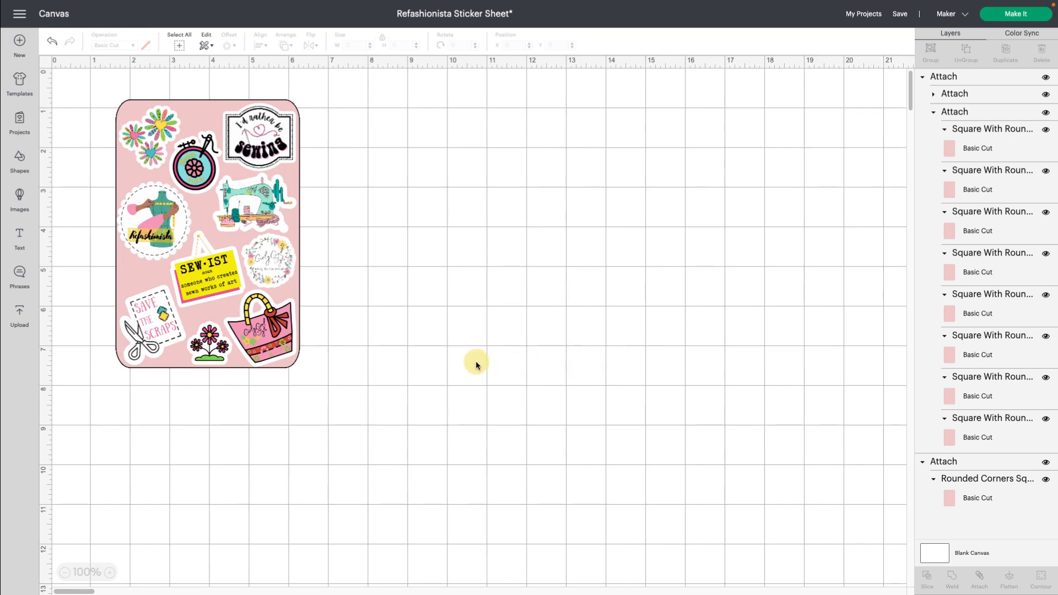
Step: Duplicate the attached sticker sheet and place the copy directly against the original's right edge
{"action": "left_click_drag", "start_coordinate": [367, 385], "coordinate": [164, 222]}
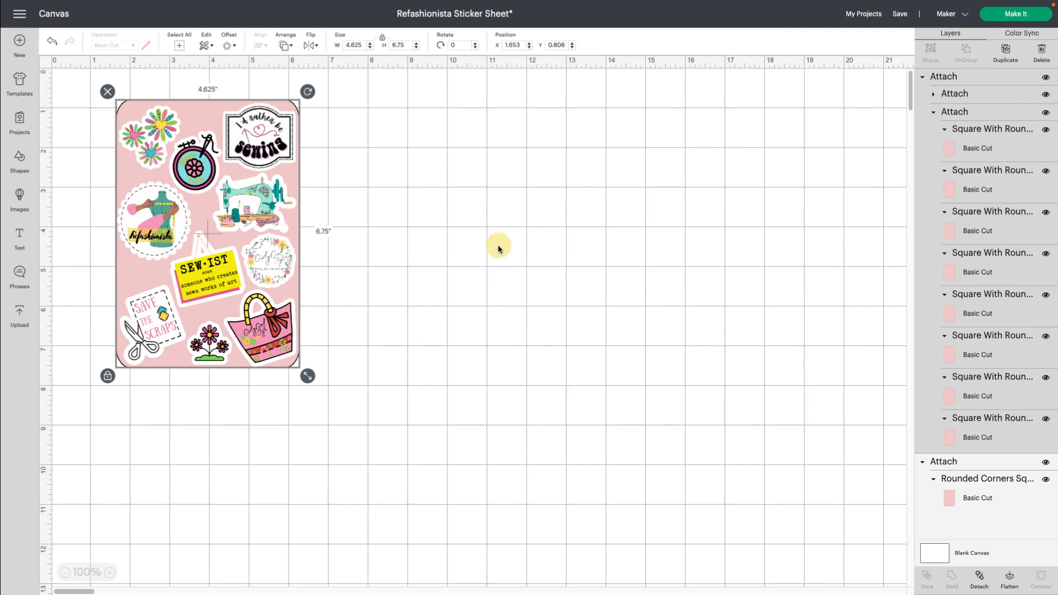
{"action": "key", "text": "ctrl+d"}
{"action": "left_click_drag", "start_coordinate": [289, 275], "coordinate": [464, 267]}
{"action": "left_click", "coordinate": [476, 263]}
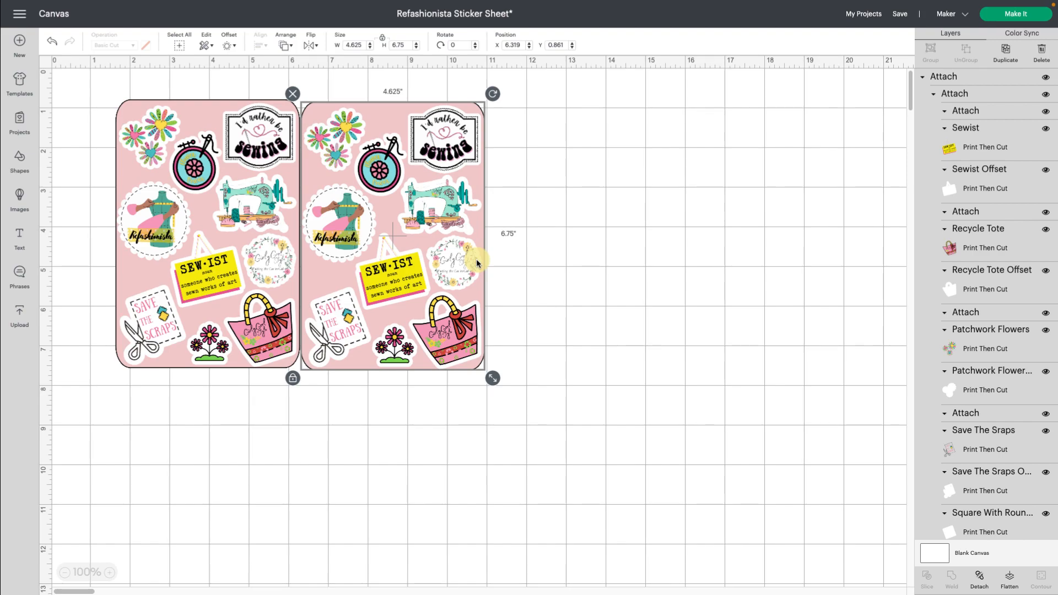
{"action": "left_click_drag", "start_coordinate": [452, 222], "coordinate": [451, 224]}
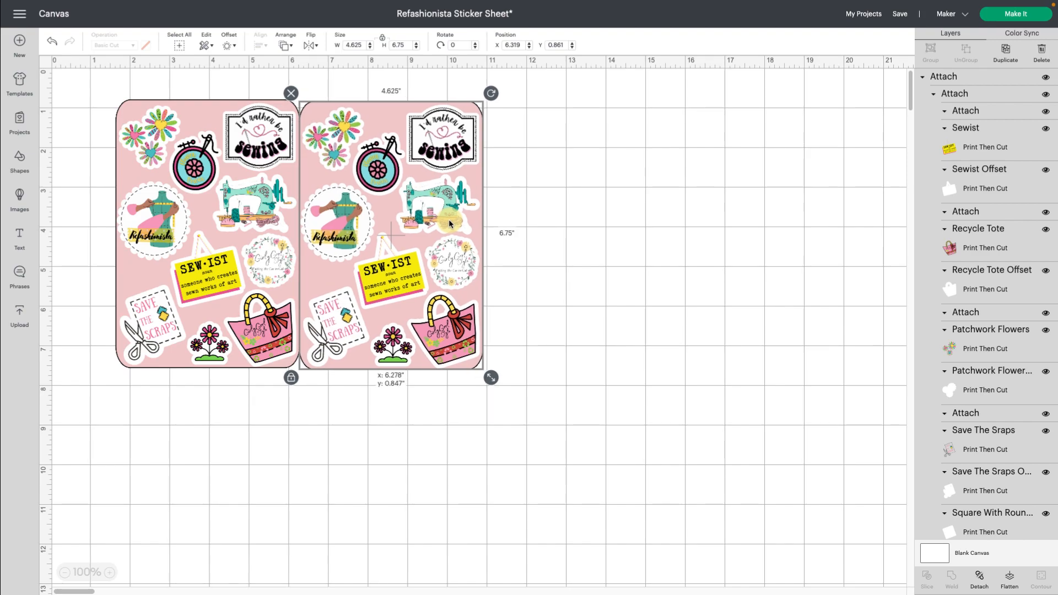
Step: Align the bottoms of the two sticker sheets and attach them to each other
{"action": "left_click_drag", "start_coordinate": [563, 269], "coordinate": [203, 279]}
{"action": "left_click", "coordinate": [267, 46]}
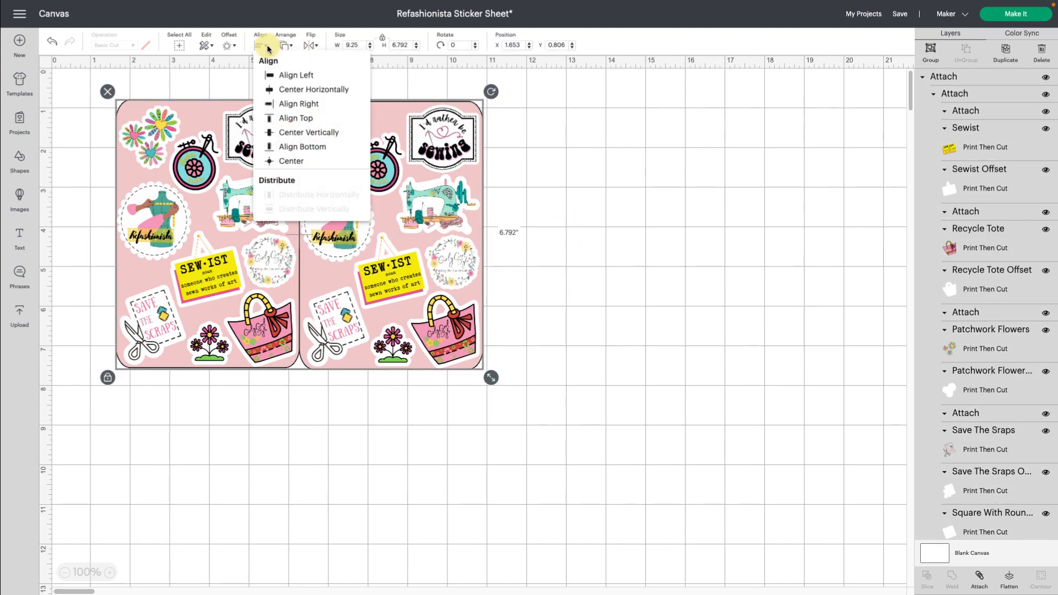
{"action": "left_click", "coordinate": [303, 146]}
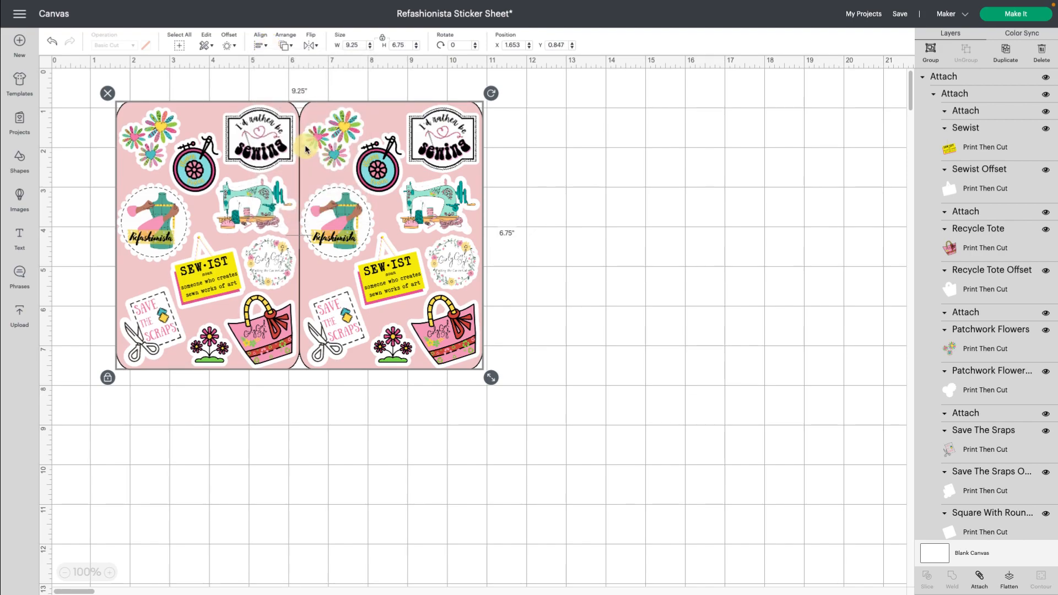
{"action": "left_click", "coordinate": [980, 578]}
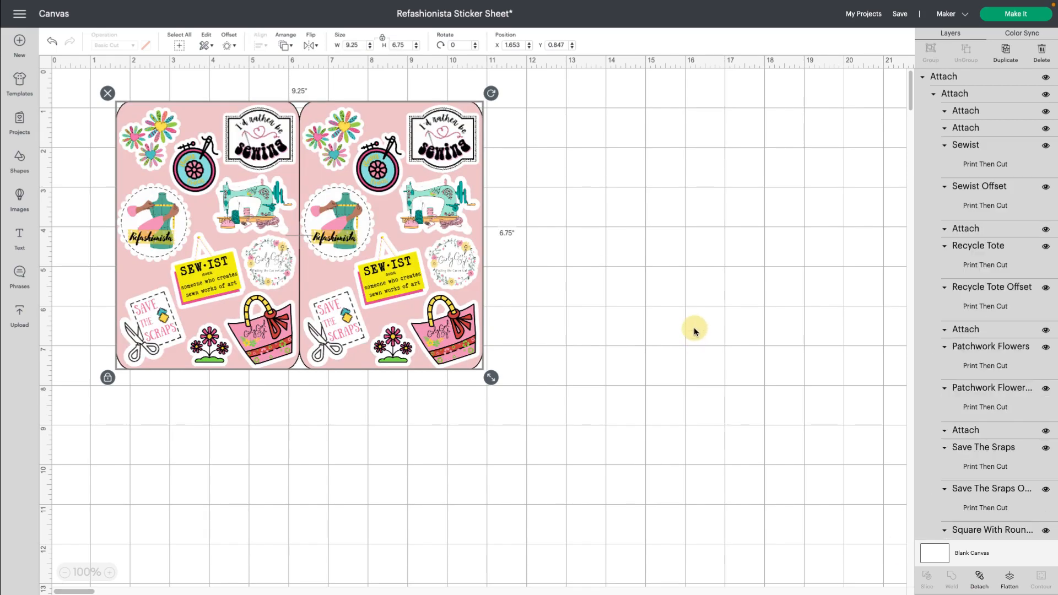
Step: Rotate the attached pair of sticker sheets a quarter turn into portrait orientation
{"action": "left_click", "coordinate": [693, 328]}
{"action": "left_click", "coordinate": [415, 250]}
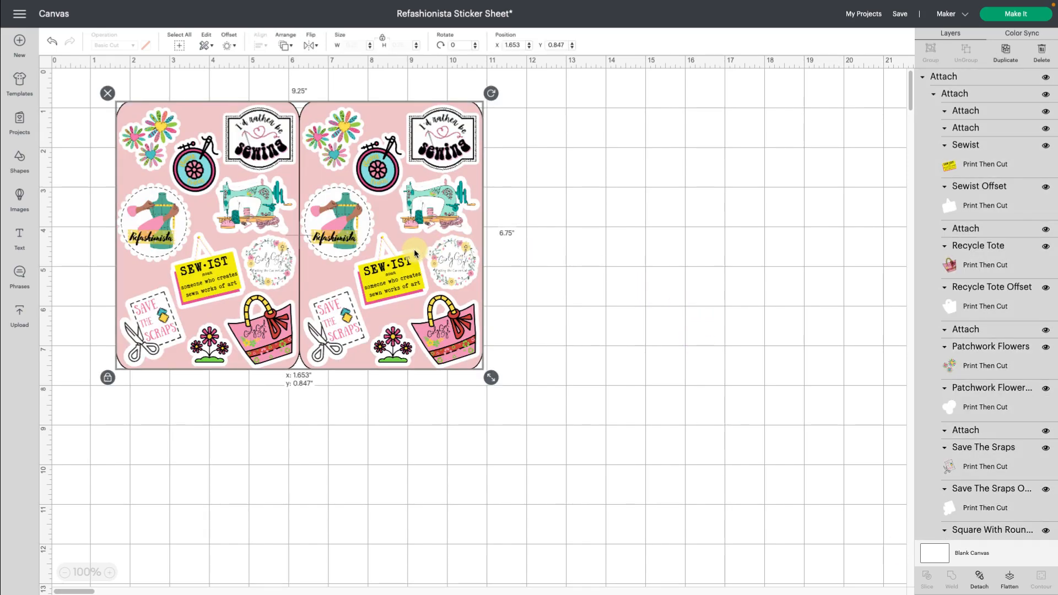
{"action": "left_click", "coordinate": [467, 46]}
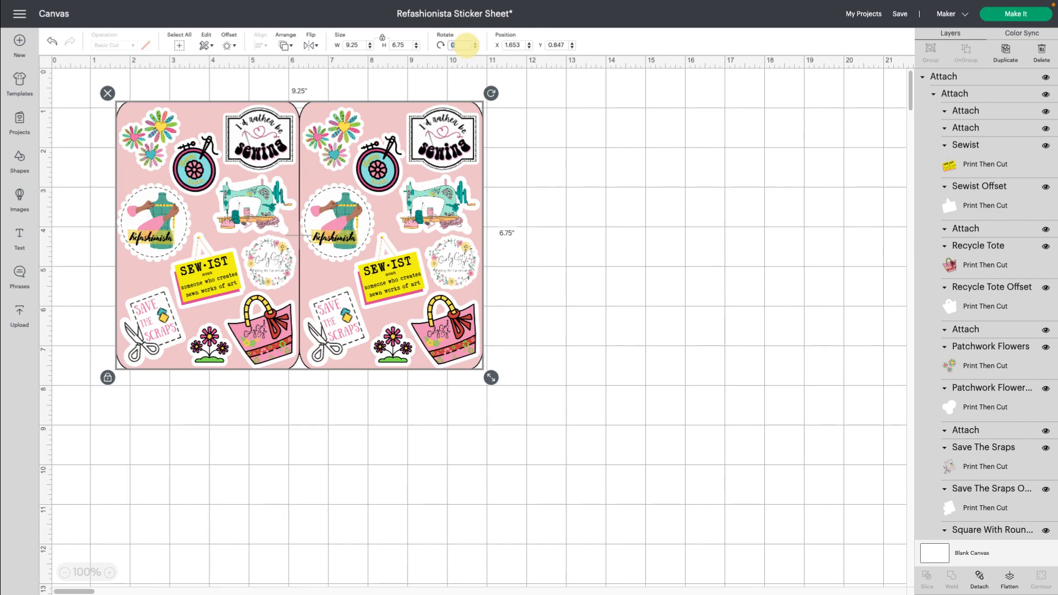
{"action": "key", "text": "Return"}
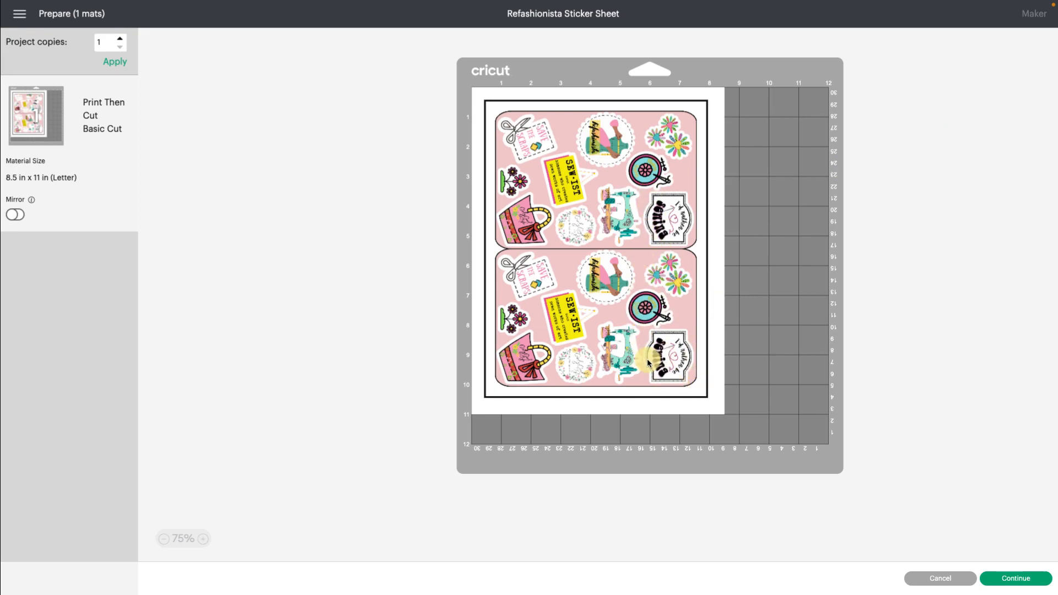
Step: Continue from the mat preview to the print setup and turn off Add Bleed
{"action": "left_click", "coordinate": [1010, 584]}
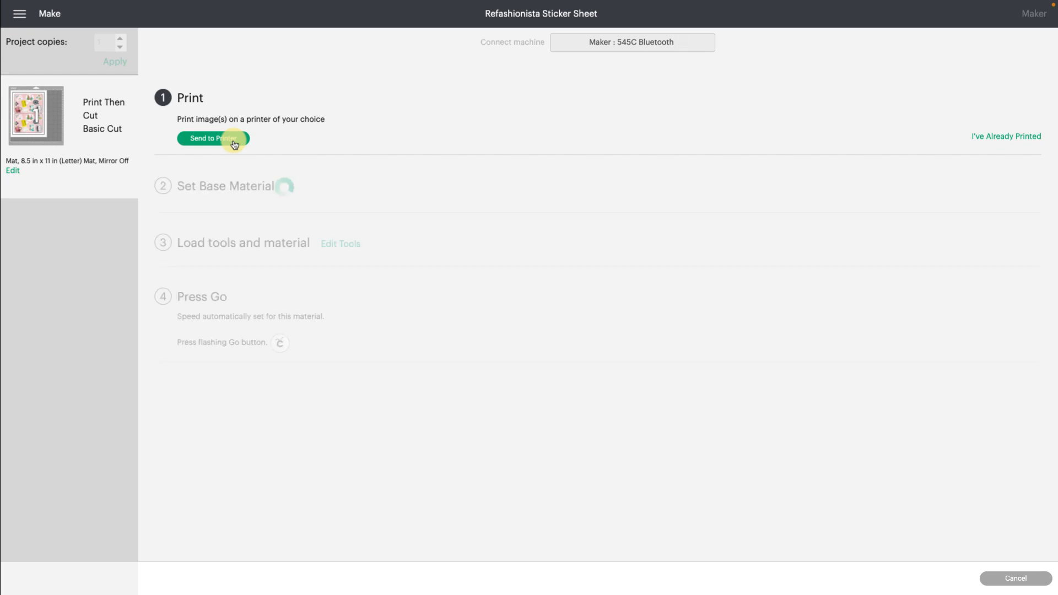
{"action": "left_click", "coordinate": [235, 143]}
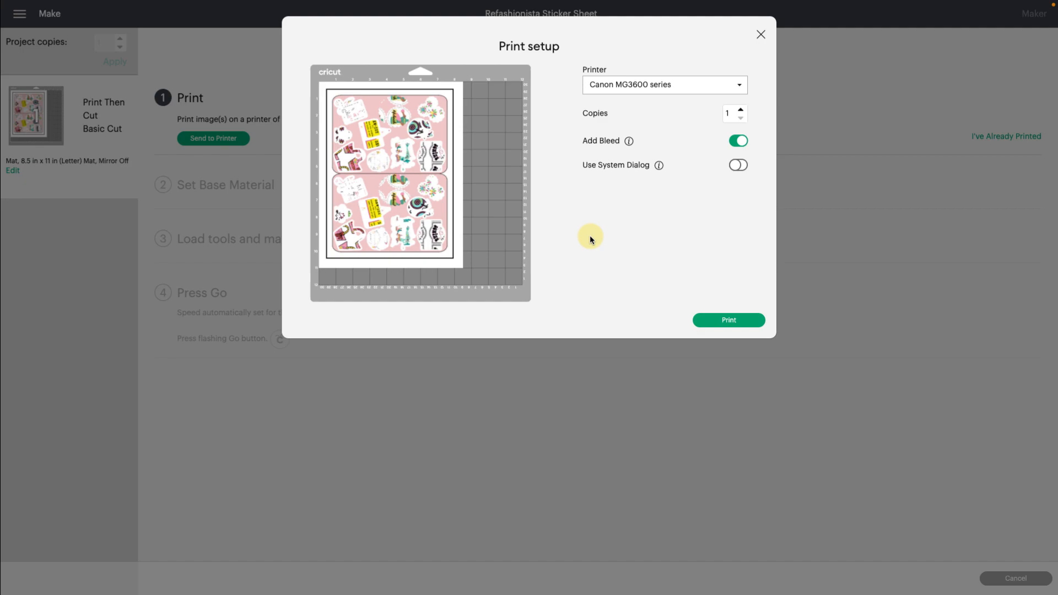
{"action": "left_click", "coordinate": [736, 141]}
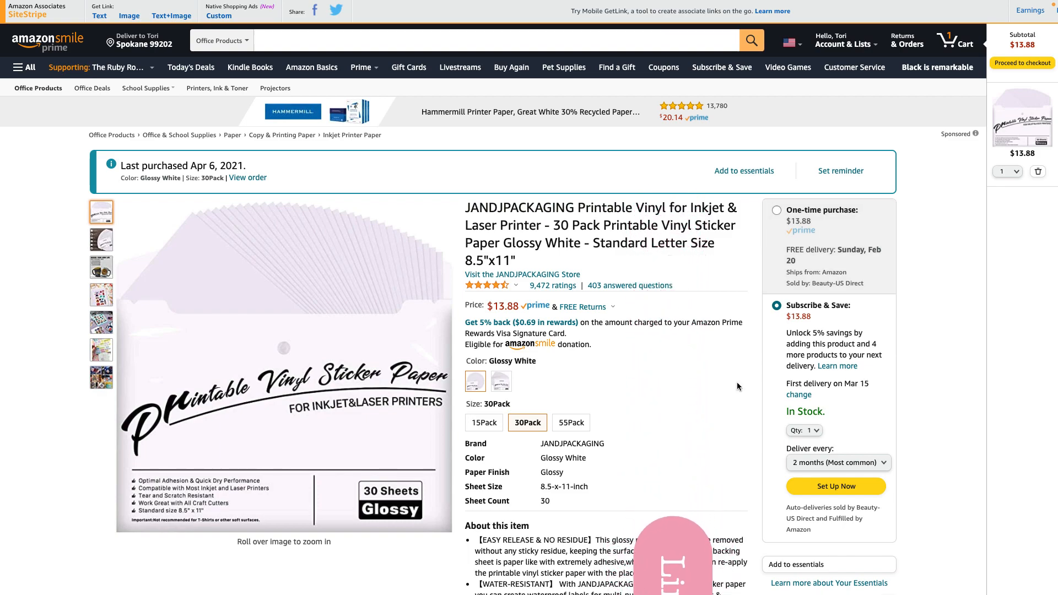
{"action": "scroll", "coordinate": [658, 380], "scroll_direction": "down", "scroll_amount": 1}
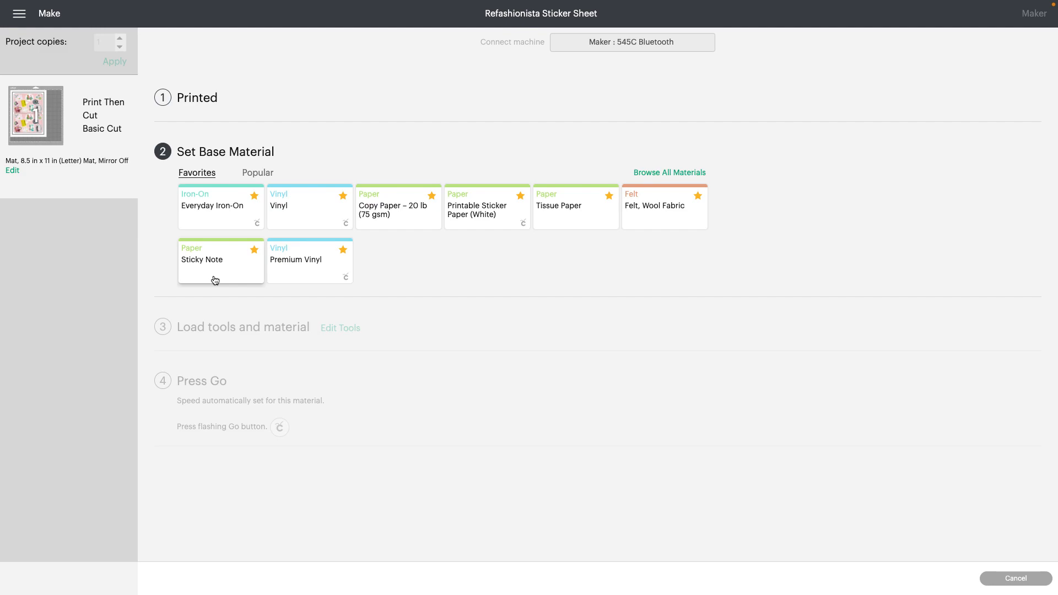
Step: Search the full list of compatible base materials for "washi"
{"action": "left_click", "coordinate": [671, 173]}
{"action": "left_click", "coordinate": [674, 57]}
{"action": "type", "text": "washi"}
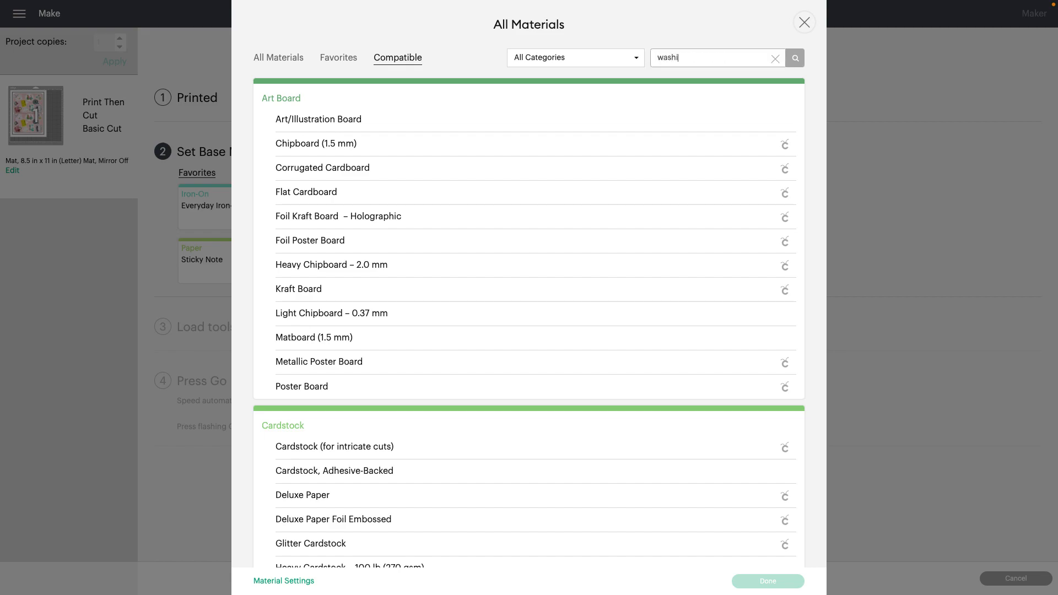
{"action": "type", "text": " tape"}
{"action": "key", "text": "Return"}
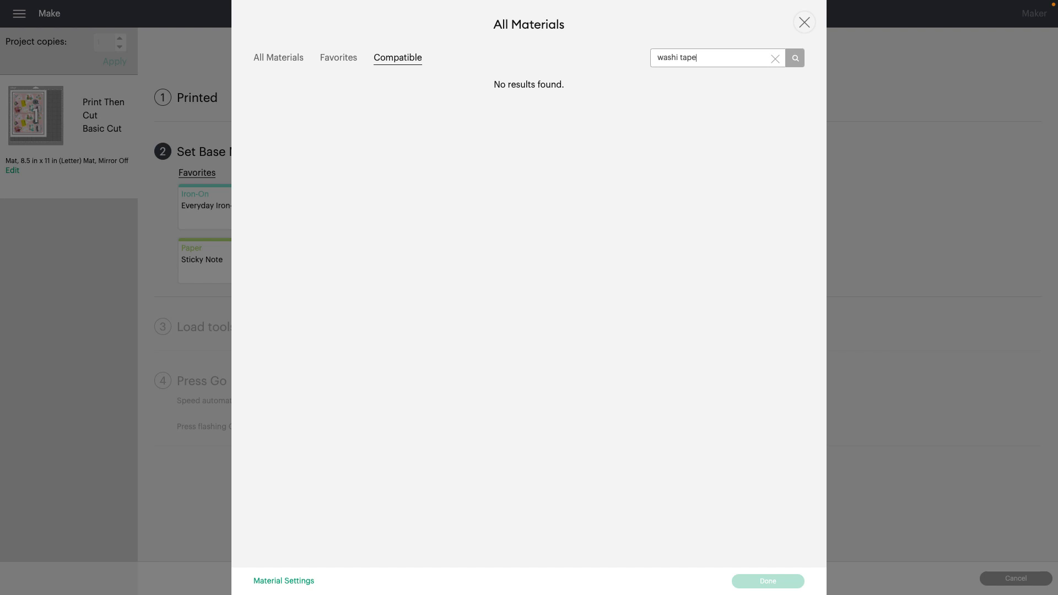
{"action": "key", "text": "BackSpace"}
{"action": "key", "text": "BackSpace"}
{"action": "key", "text": "BackSpace"}
{"action": "key", "text": "Return"}
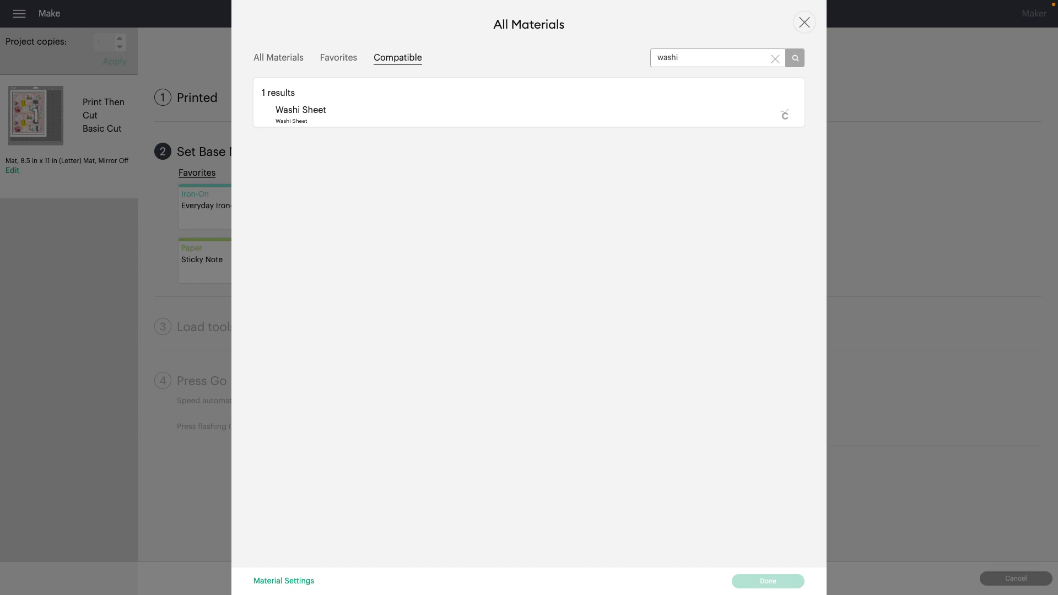
Step: Add Washi Sheet to the favorite materials and set it as the base material
{"action": "left_click", "coordinate": [332, 115]}
{"action": "left_click", "coordinate": [771, 116]}
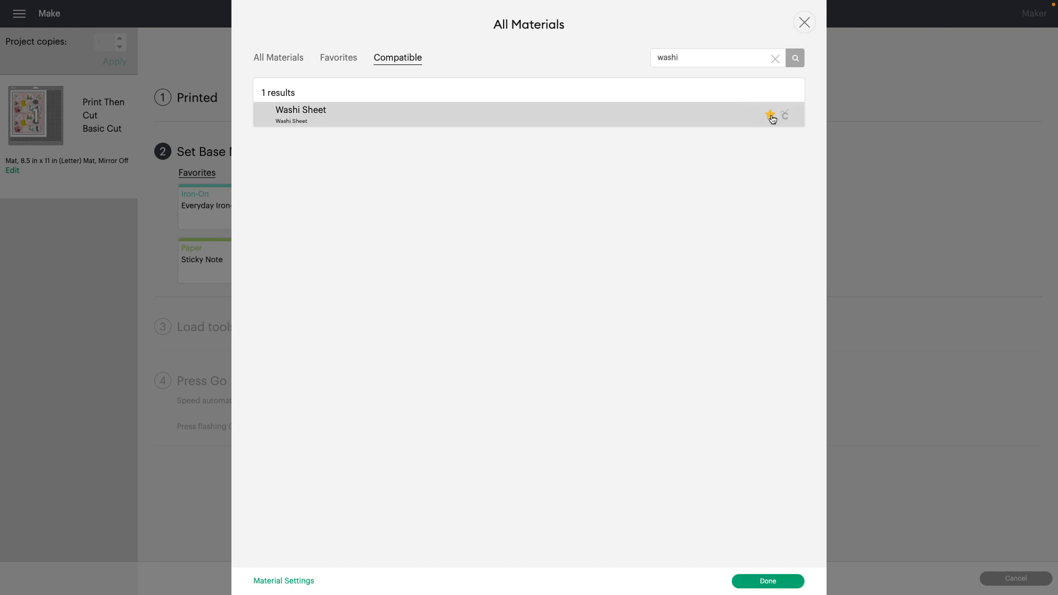
{"action": "left_click", "coordinate": [774, 582]}
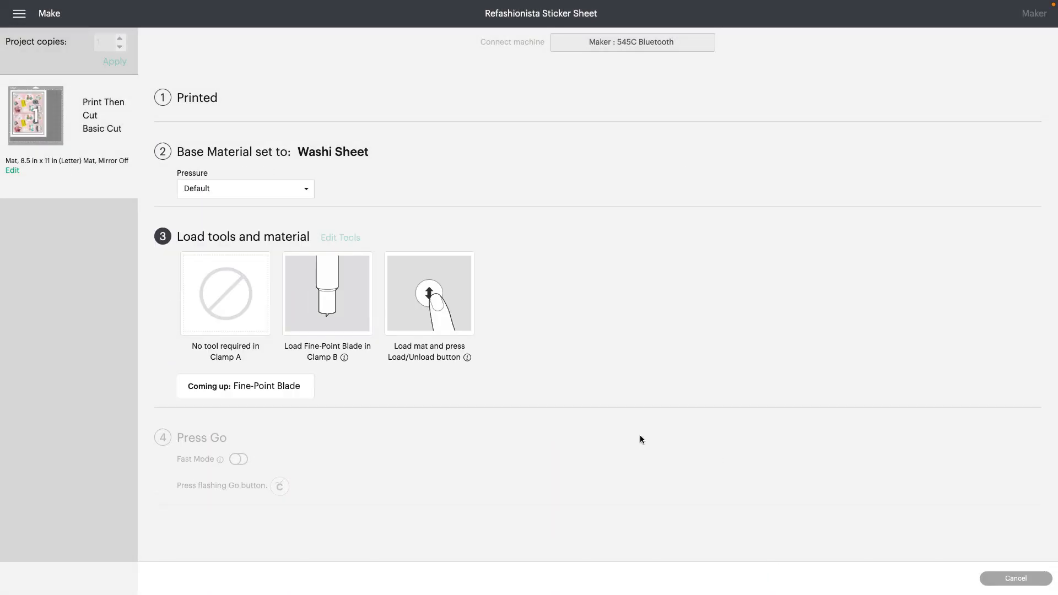
Step: Reopen the base material choices to view the favorites
{"action": "key", "text": "ctrl+Up"}
{"action": "left_click", "coordinate": [595, 39]}
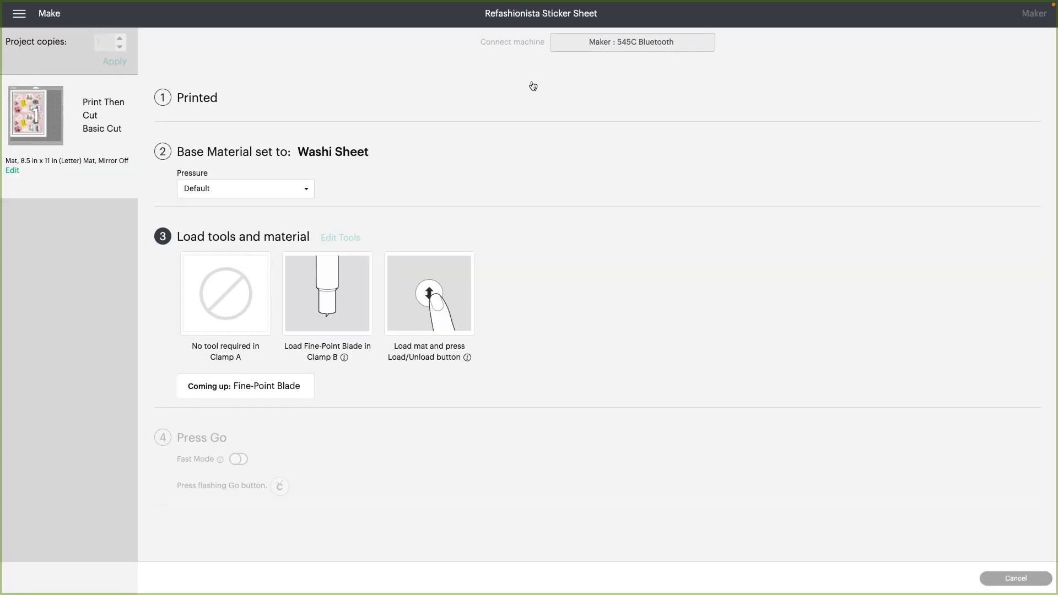
{"action": "left_click", "coordinate": [355, 154]}
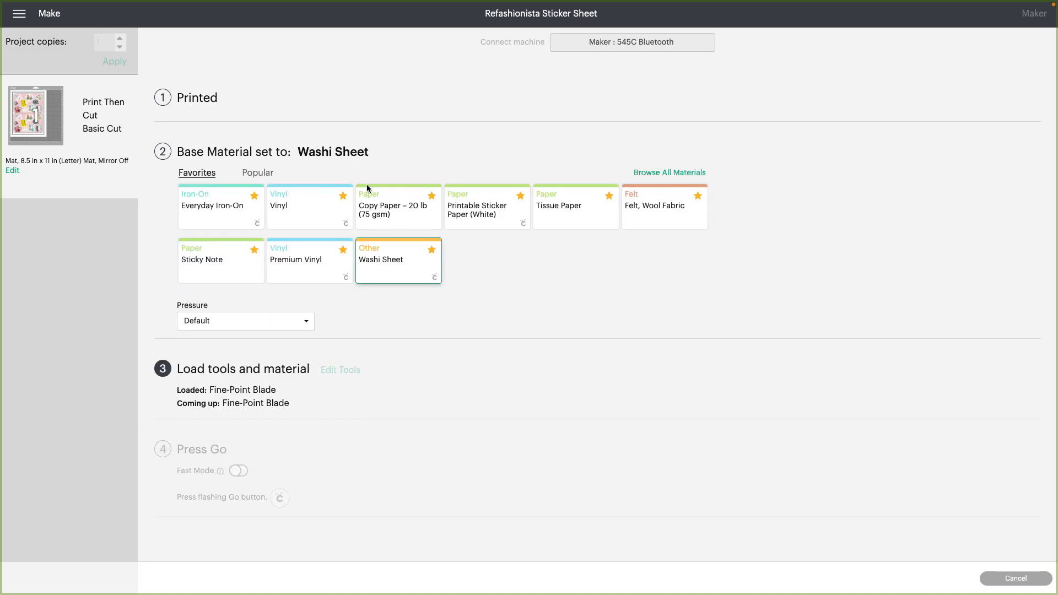